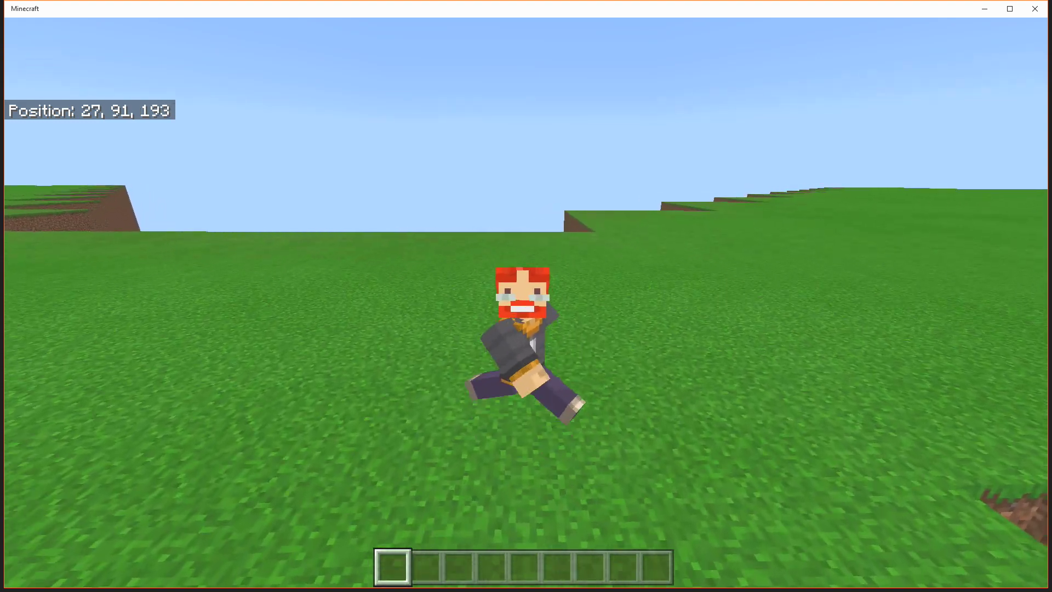
Walk across the grassland toward the house and switch to first-person view with F5.
{"action": "key", "text": "w"}
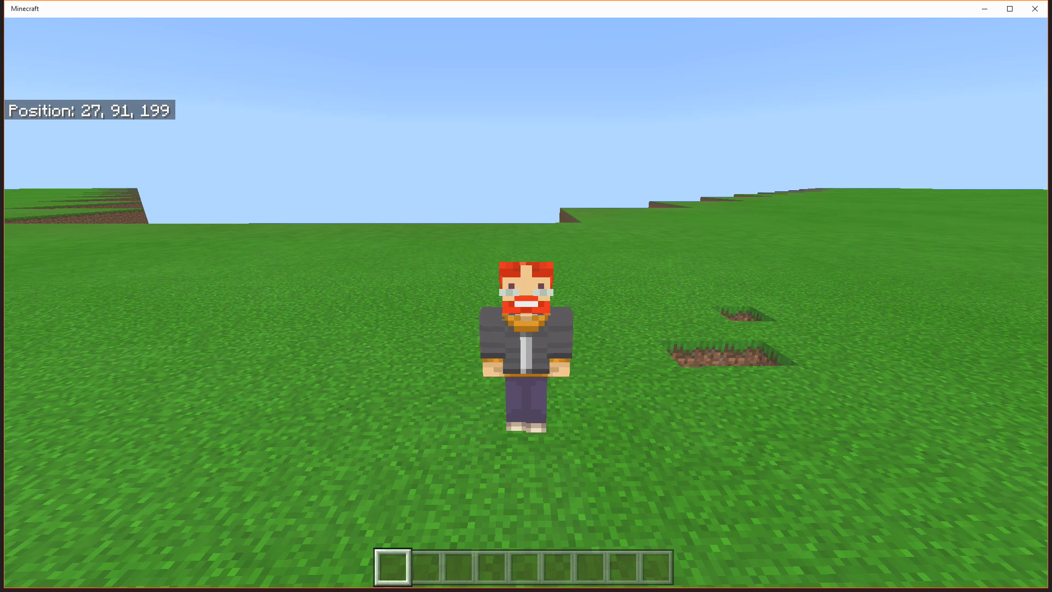
{"action": "key", "text": "F5"}
Walk along the paved path up to and past the house front.
{"action": "key", "text": "w"}
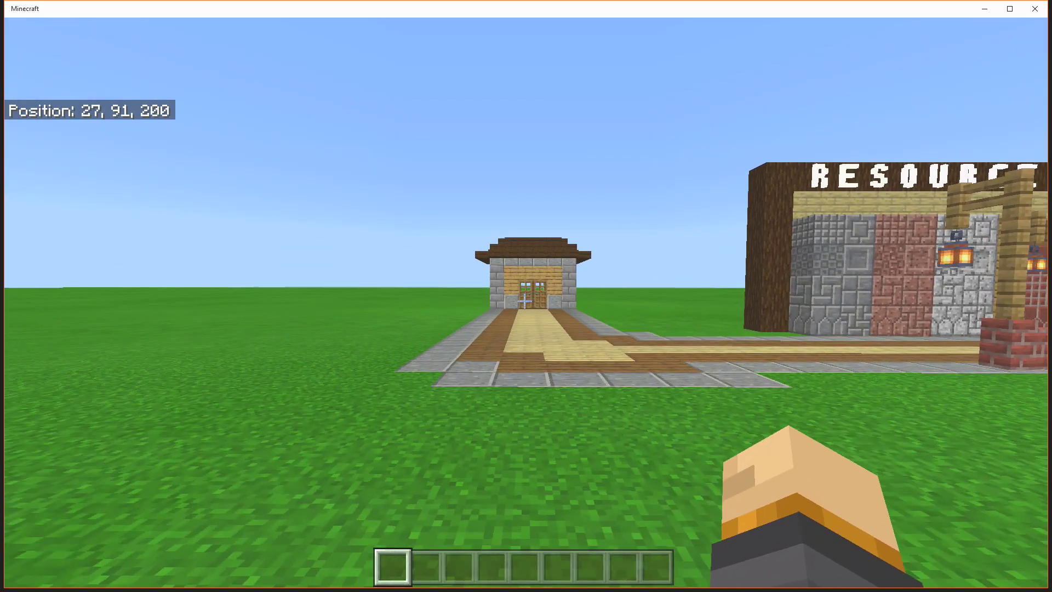
{"action": "key", "text": "w"}
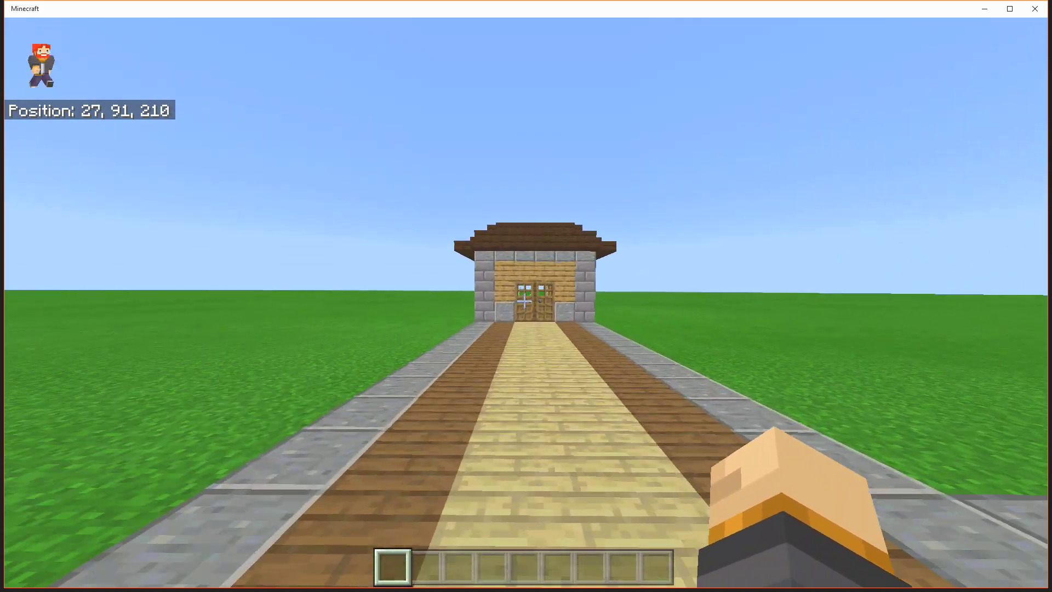
{"action": "key", "text": "w"}
{"action": "key", "text": "a"}
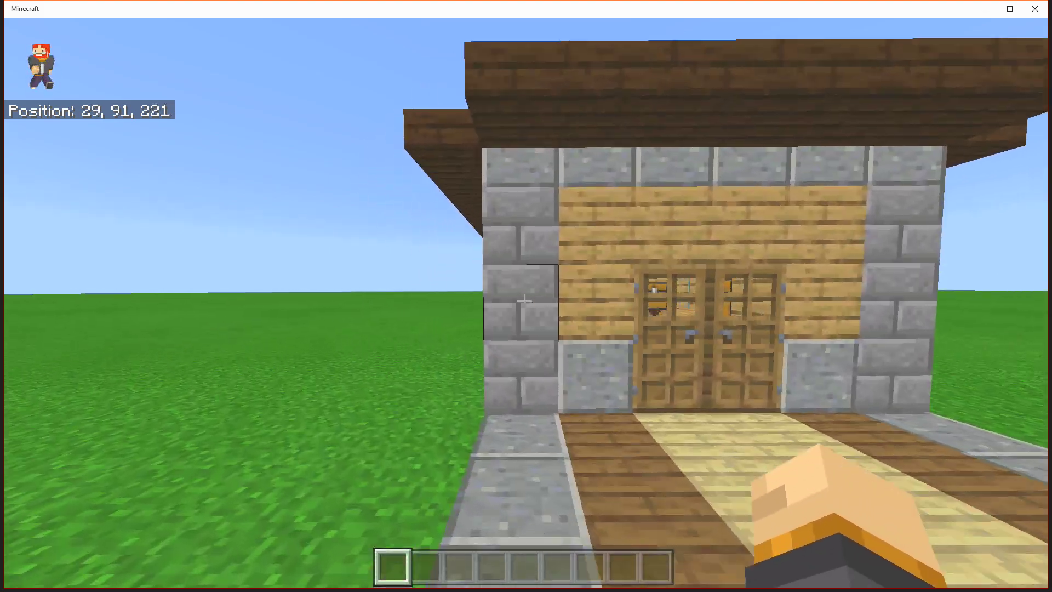
Circle along the house's side wall back to the front doors, then open the creative inventory.
{"action": "key", "text": "w"}
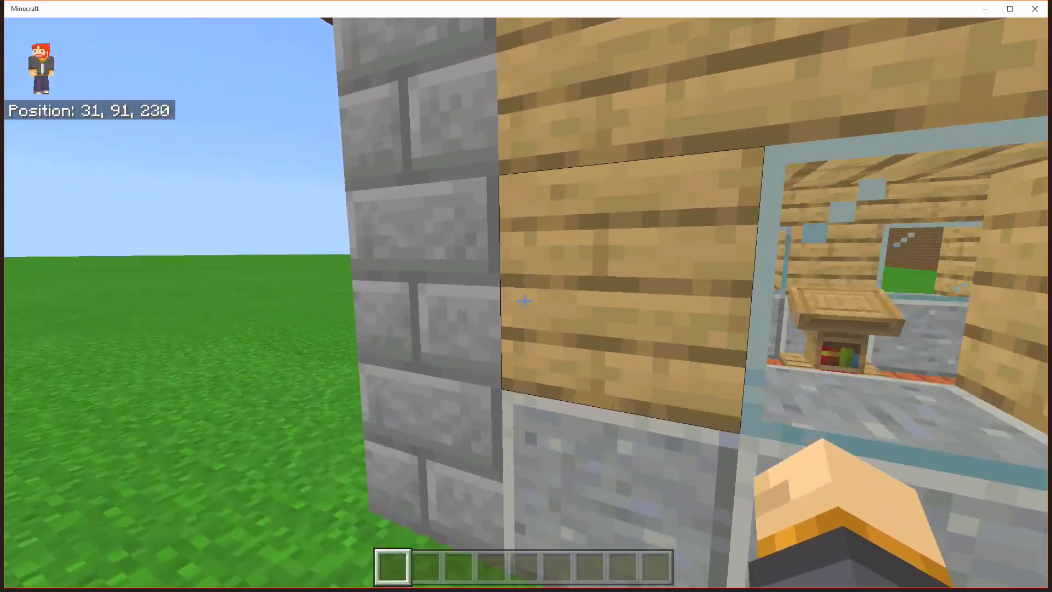
{"action": "key", "text": "w"}
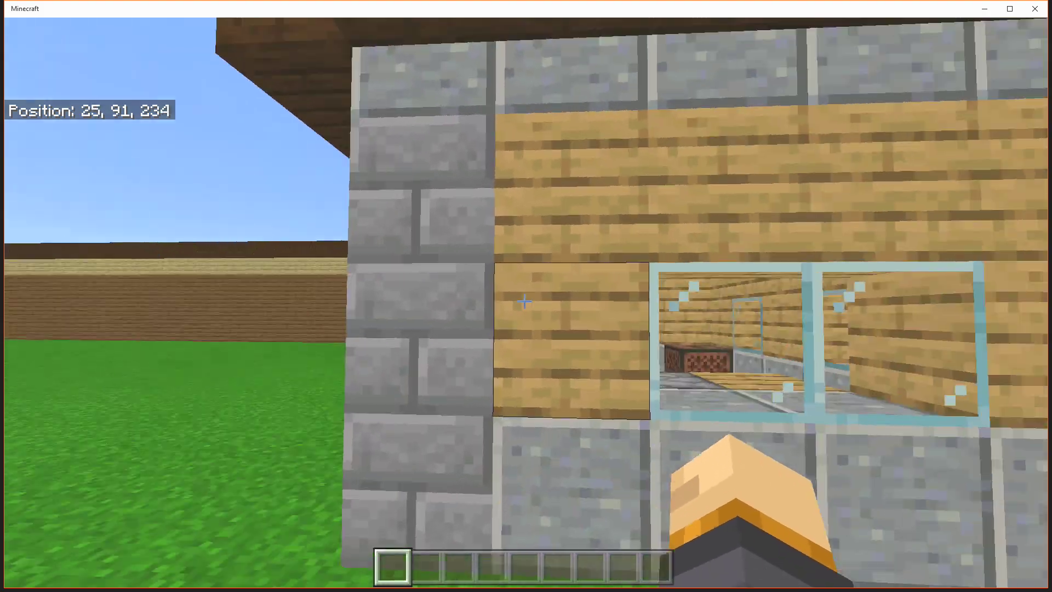
{"action": "key", "text": "w"}
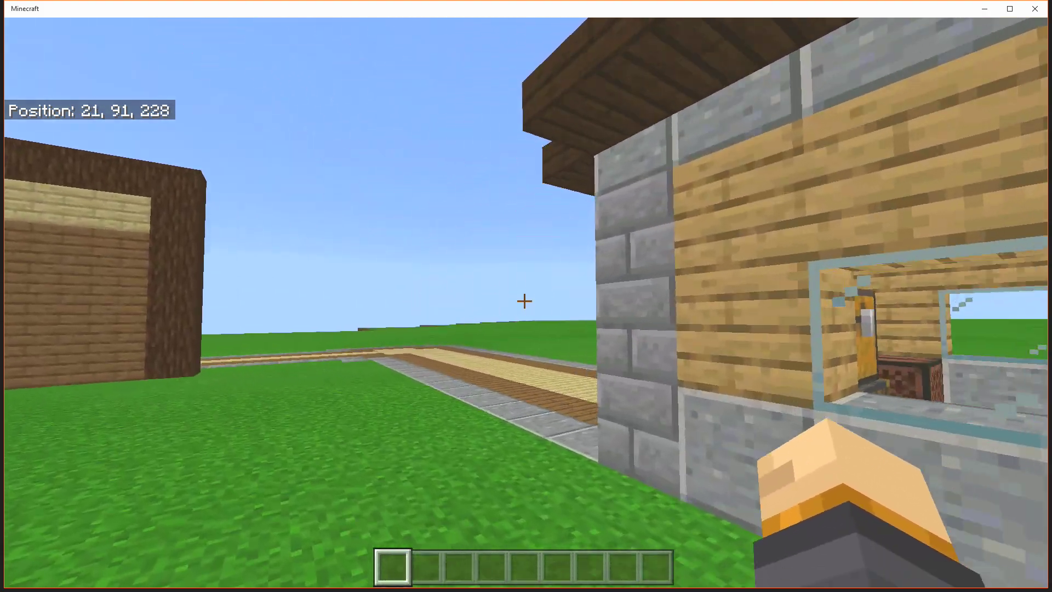
{"action": "key", "text": "w"}
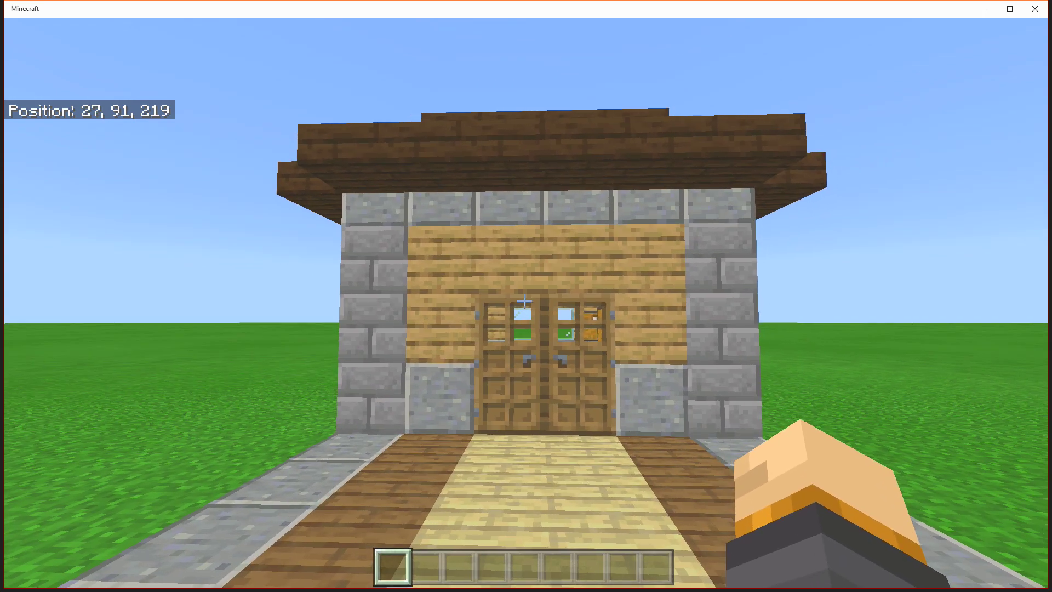
{"action": "key", "text": "w"}
{"action": "key", "text": "w"}
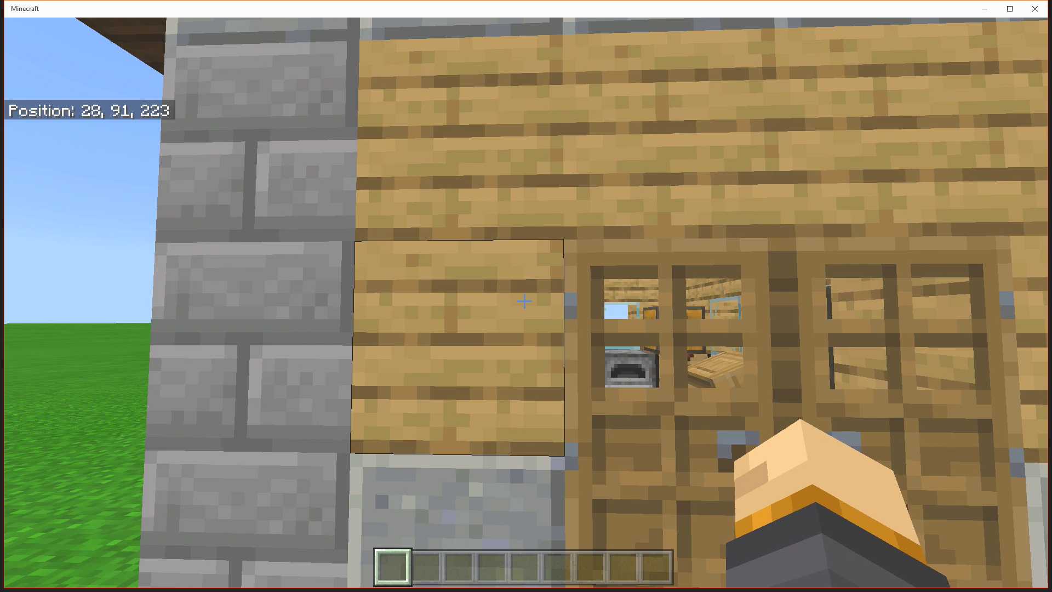
{"action": "key", "text": "e"}
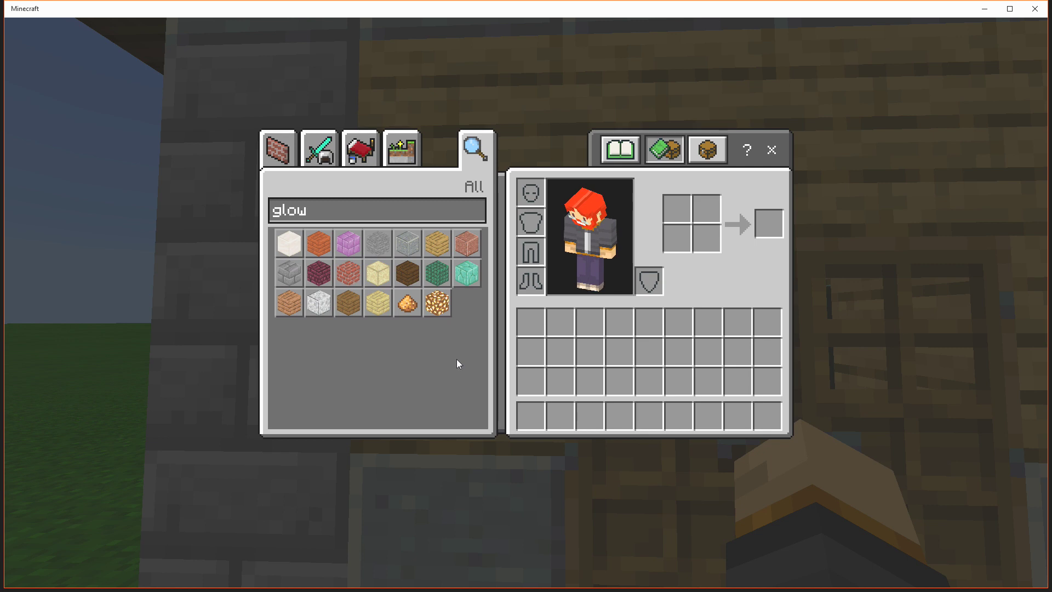
Craft an Oak Glowstone block from oak planks and glowstone in the 2x2 grid.
{"action": "left_click", "coordinate": [278, 154]}
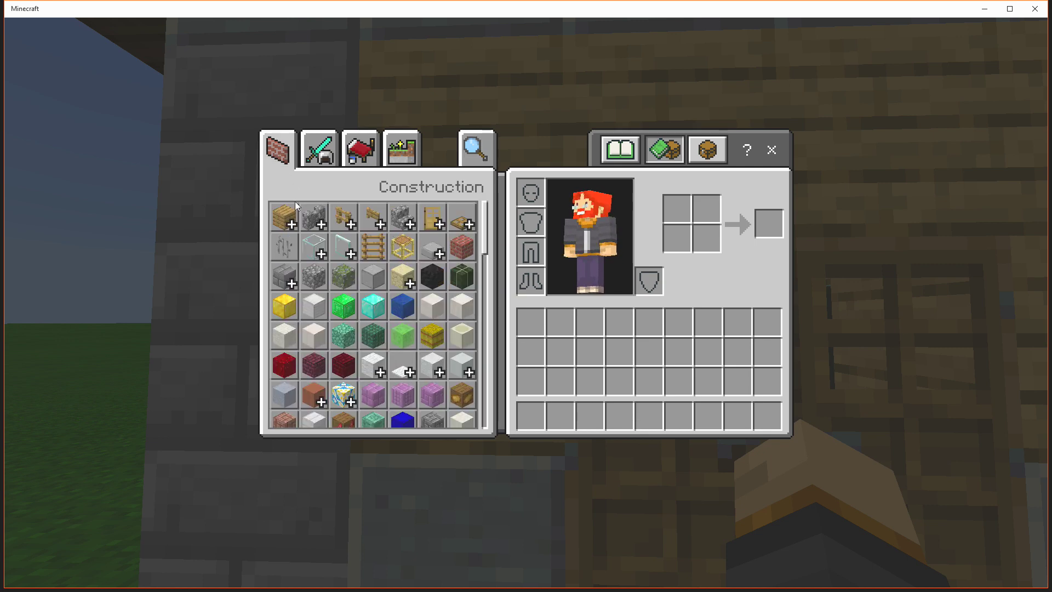
{"action": "left_click", "coordinate": [295, 215]}
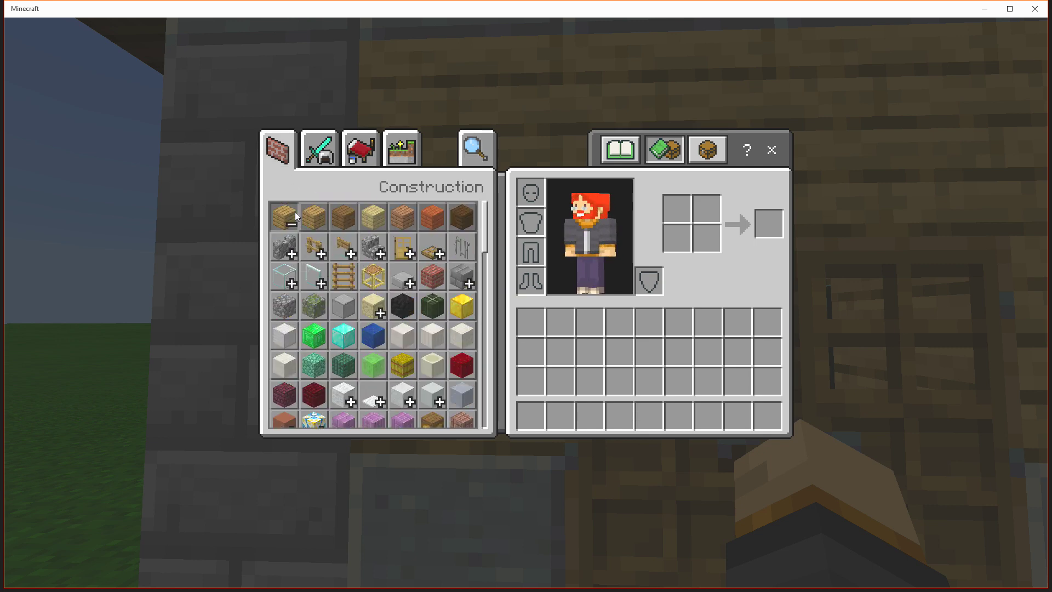
{"action": "left_click", "coordinate": [524, 412]}
{"action": "left_click", "coordinate": [483, 154]}
{"action": "type", "text": "glow"}
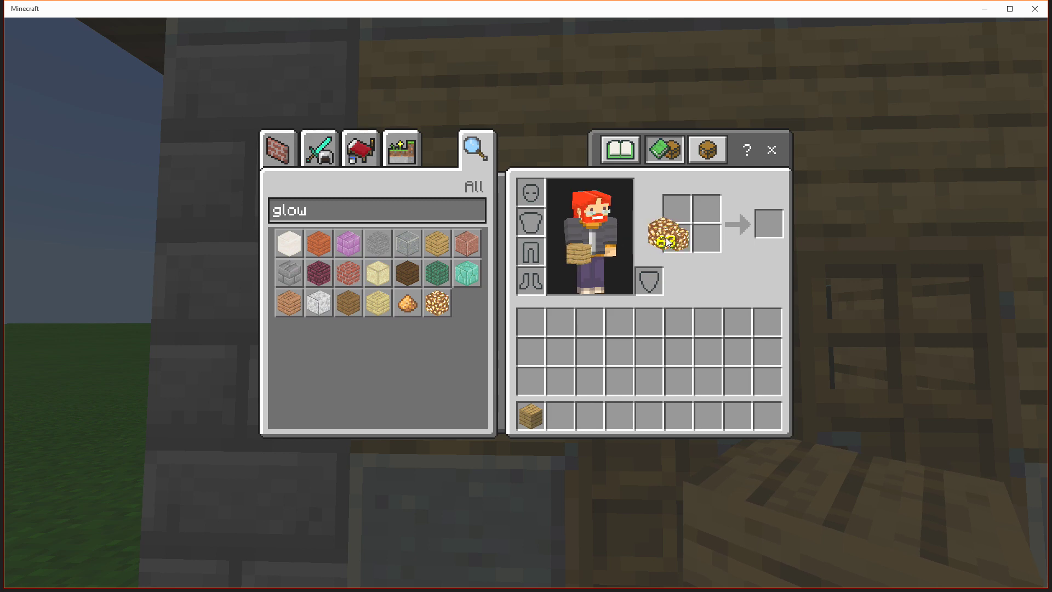
{"action": "left_click", "coordinate": [518, 402]}
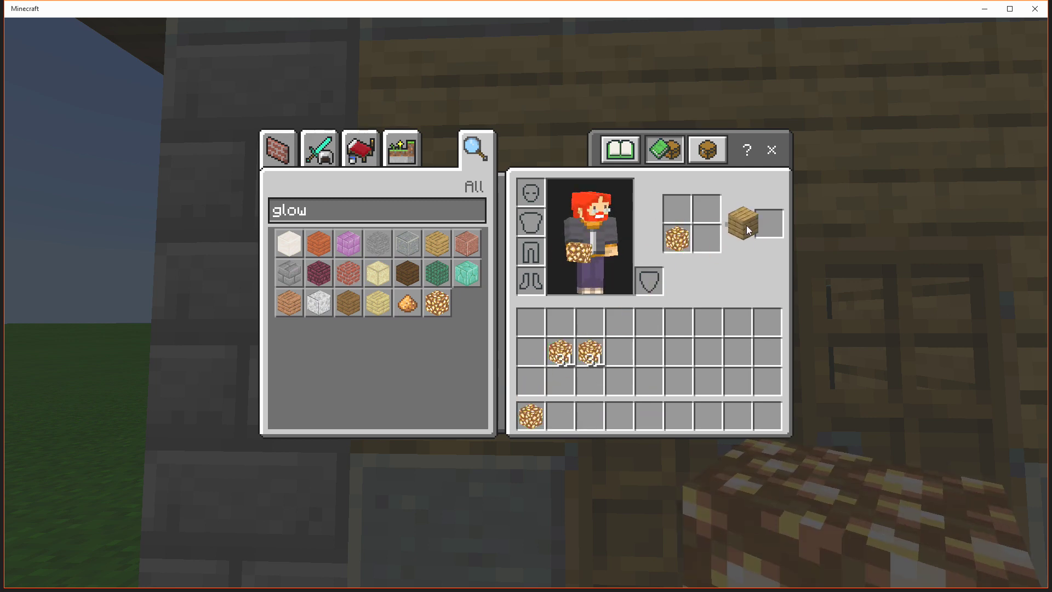
{"action": "left_click", "coordinate": [711, 237]}
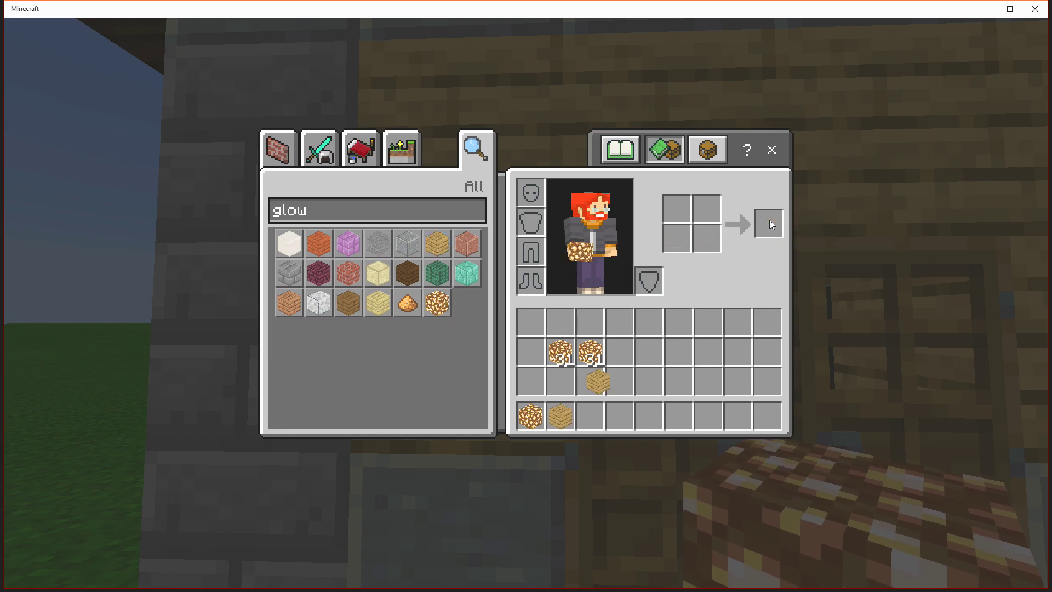
{"action": "key", "text": "Escape"}
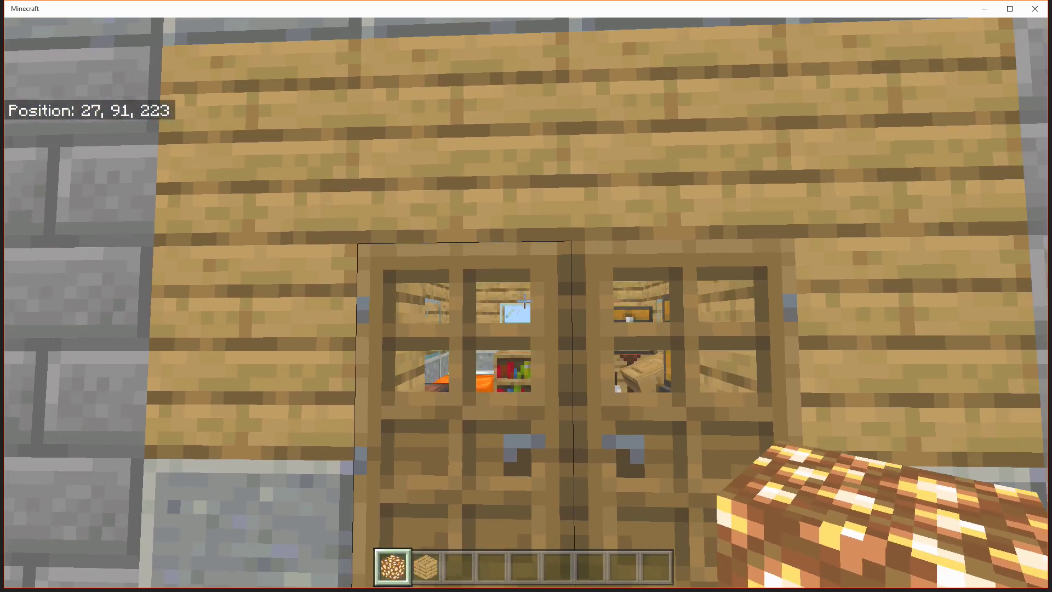
Place a test Oak Glowstone block on the path, break it, and step back.
{"action": "key", "text": "2"}
{"action": "right_click", "coordinate": [524, 301]}
{"action": "left_click", "coordinate": [524, 302]}
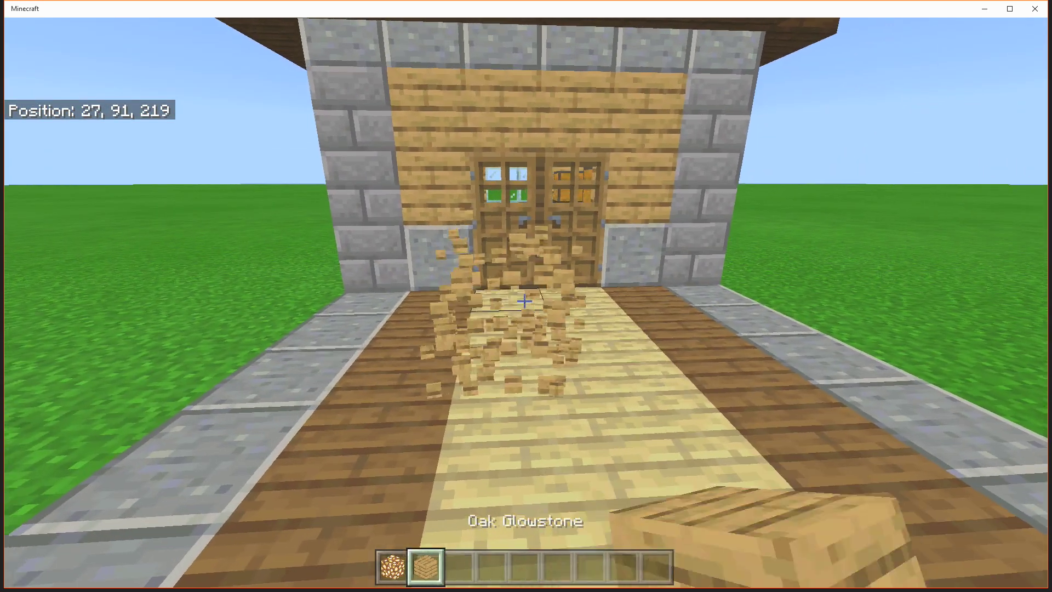
{"action": "key", "text": "s"}
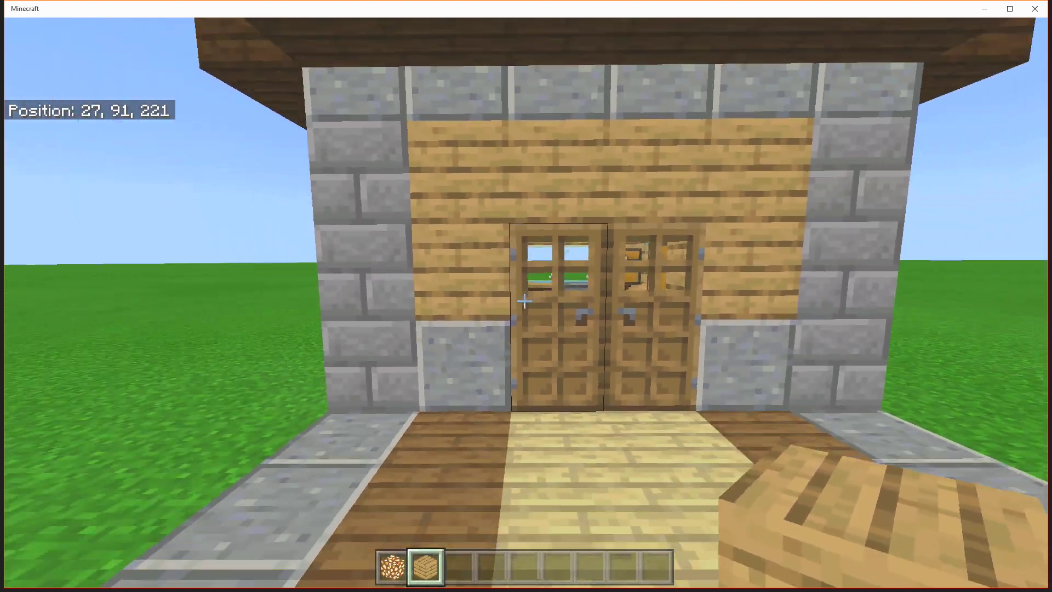
Set the world time to midnight with /time set midnight.
{"action": "key", "text": "slash"}
{"action": "type", "text": "time set day"}
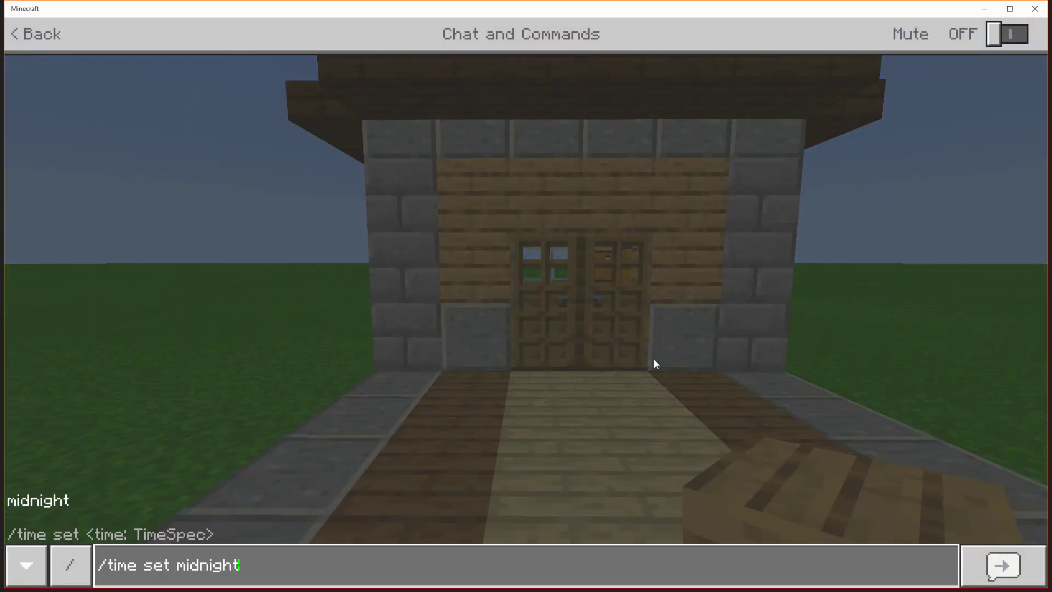
{"action": "key", "text": "Return"}
{"action": "key", "text": "w"}
{"action": "key", "text": "w"}
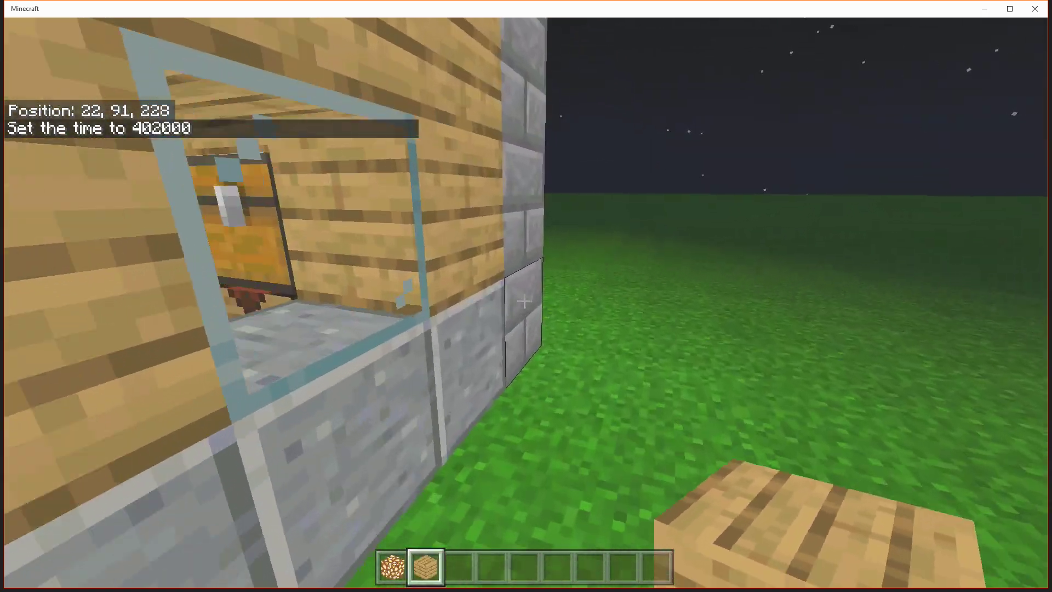
Take a stack of torches from the creative inventory and hang one on the house's stone corner.
{"action": "key", "text": "e"}
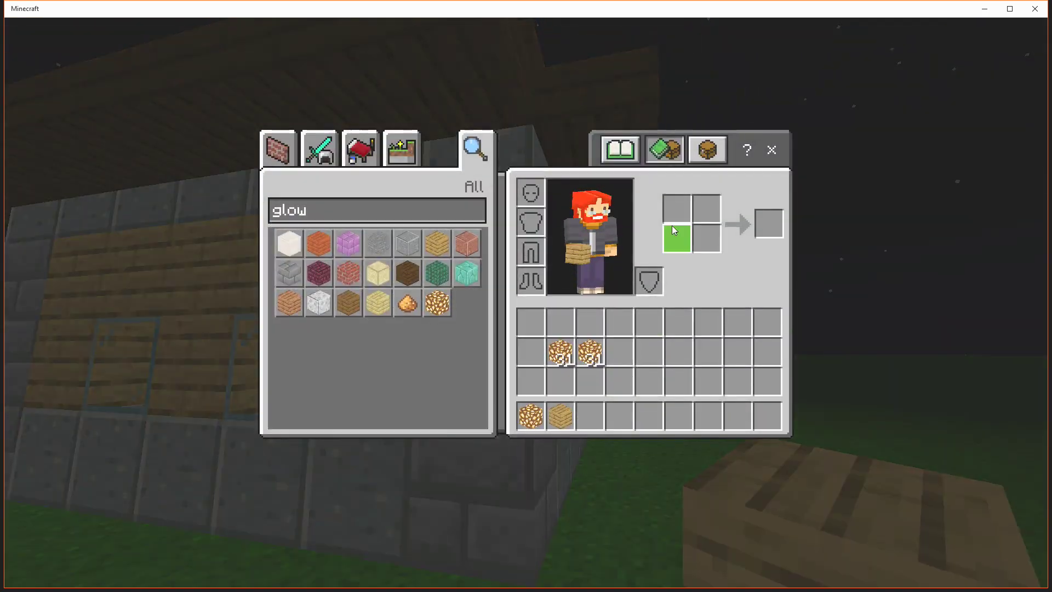
{"action": "key", "text": "BackSpace"}
{"action": "key", "text": "BackSpace"}
{"action": "key", "text": "BackSpace"}
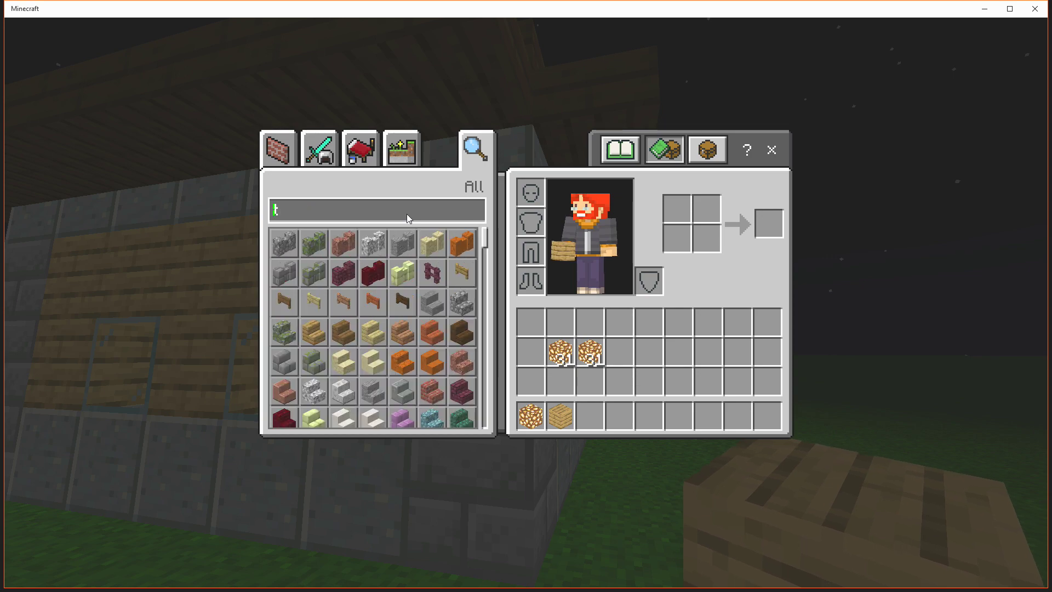
{"action": "type", "text": "tor"}
{"action": "left_click", "coordinate": [350, 237], "text": "shift"}
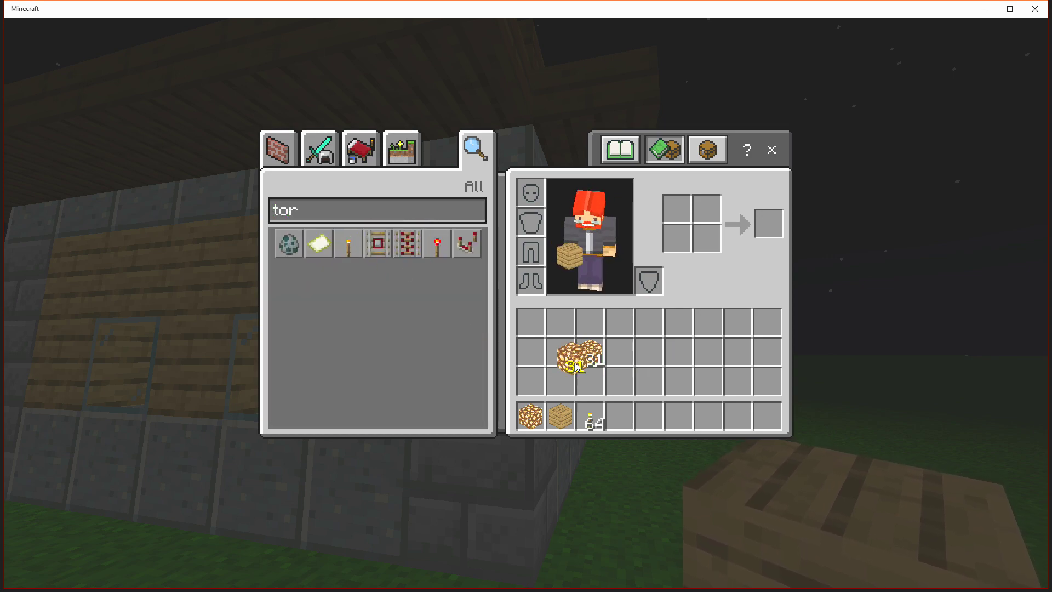
{"action": "key", "text": "e"}
{"action": "key", "text": "3"}
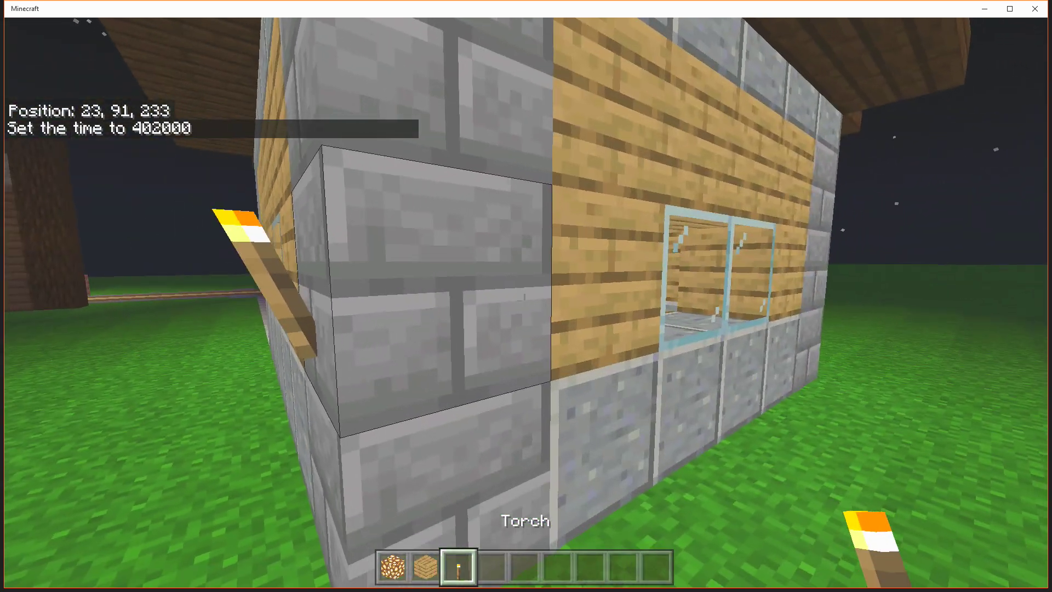
{"action": "right_click", "coordinate": [524, 302]}
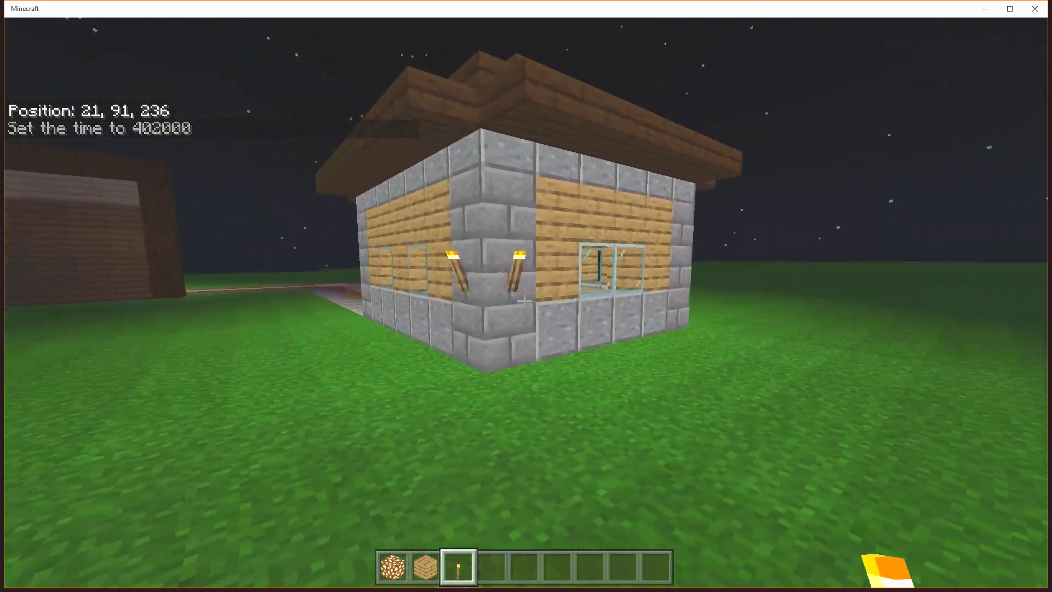
Walk along the lit house wall past the corner and reopen the inventory for more lights.
{"action": "key", "text": "w"}
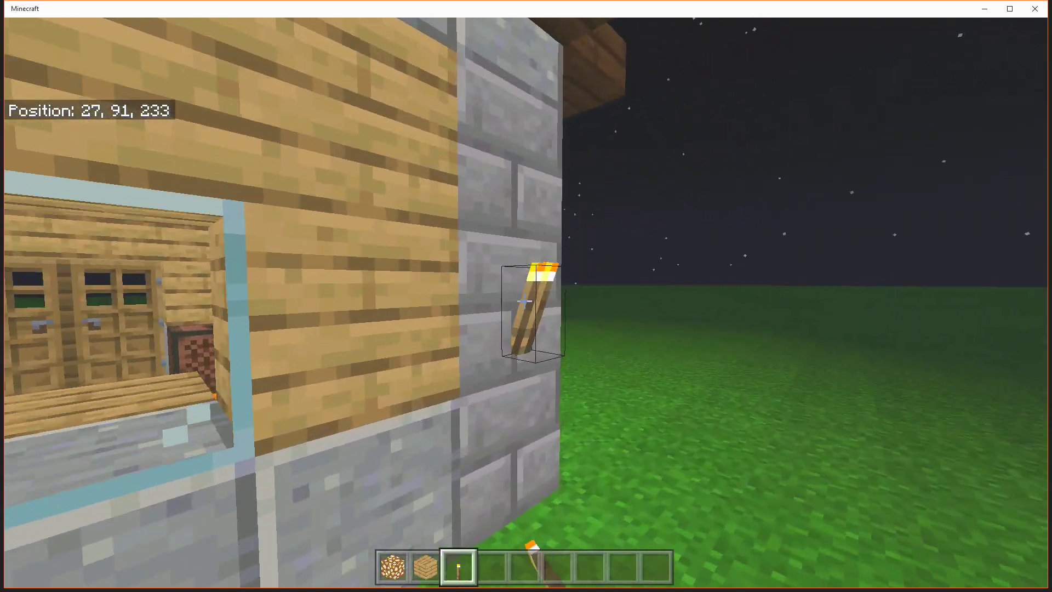
{"action": "key", "text": "w"}
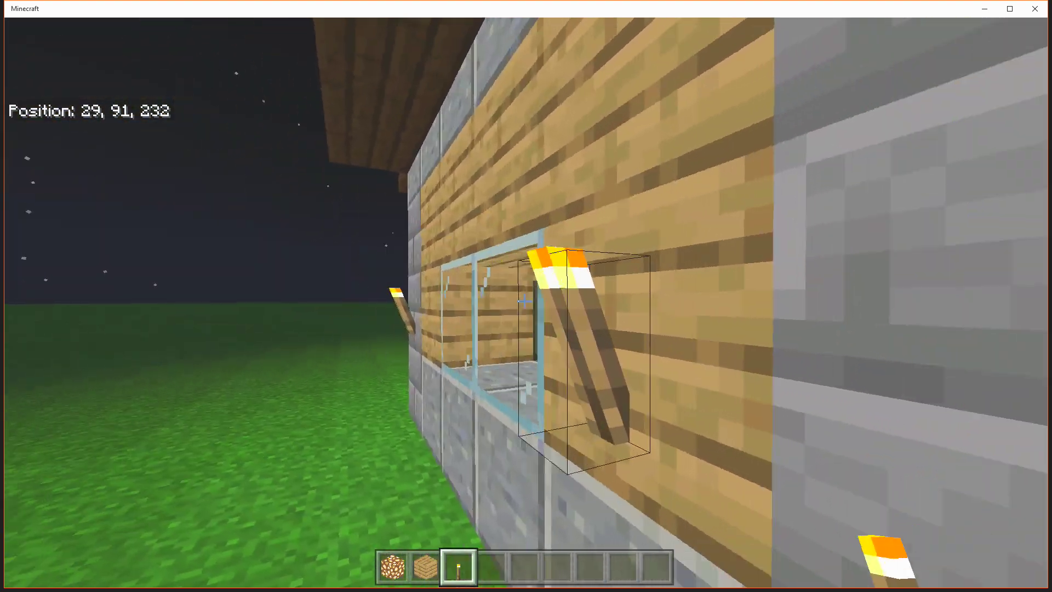
{"action": "key", "text": "s"}
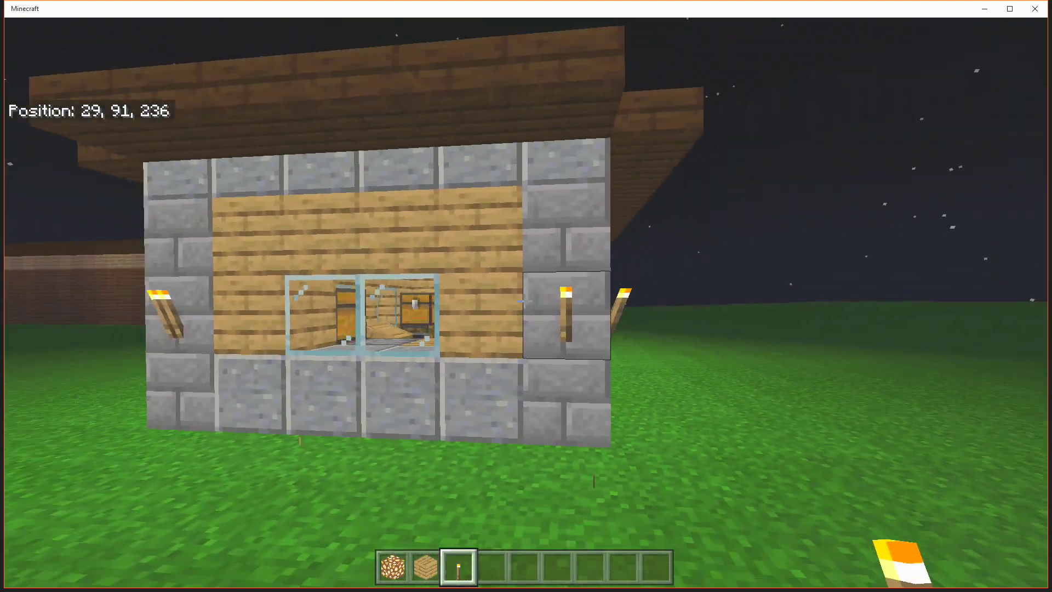
{"action": "key", "text": "s"}
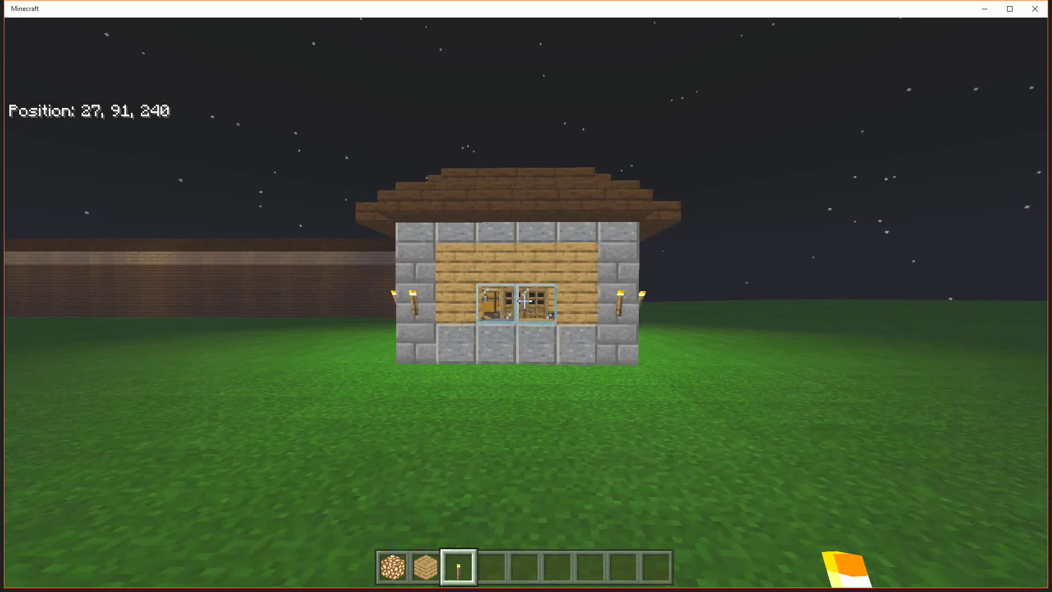
{"action": "key", "text": "w"}
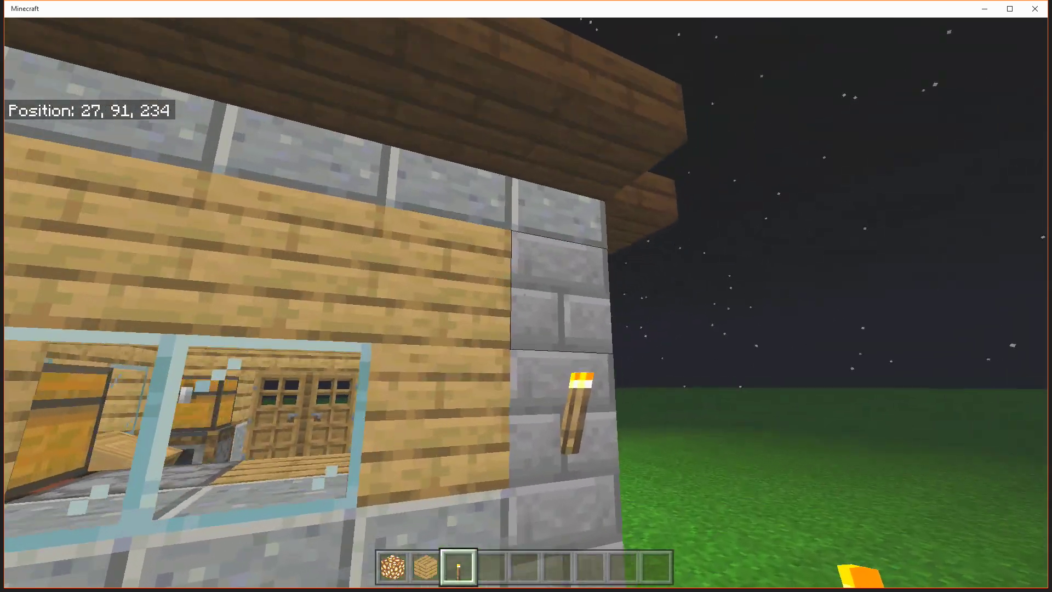
{"action": "key", "text": "d"}
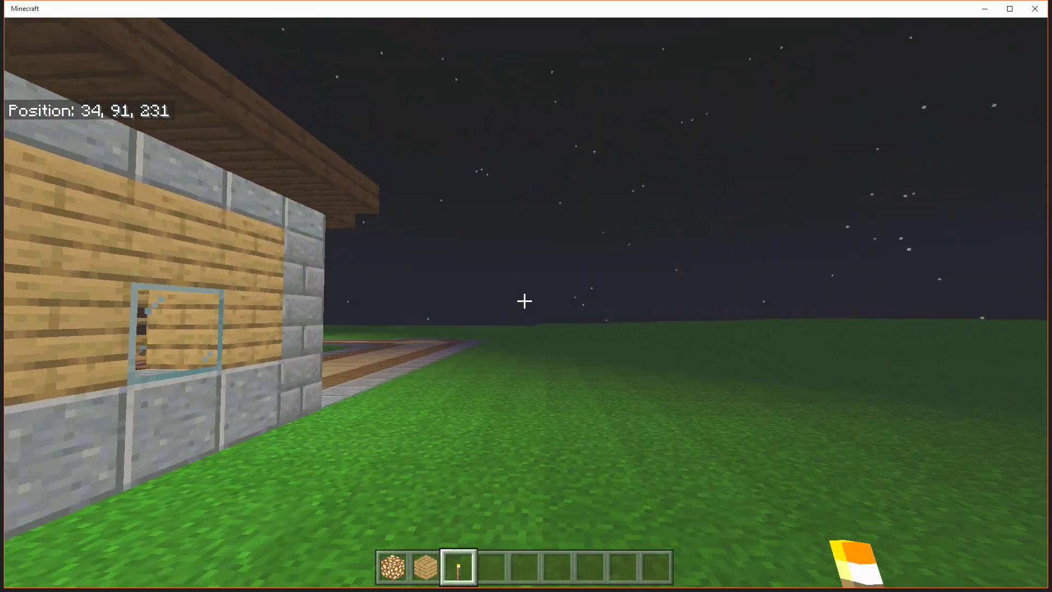
{"action": "key", "text": "e"}
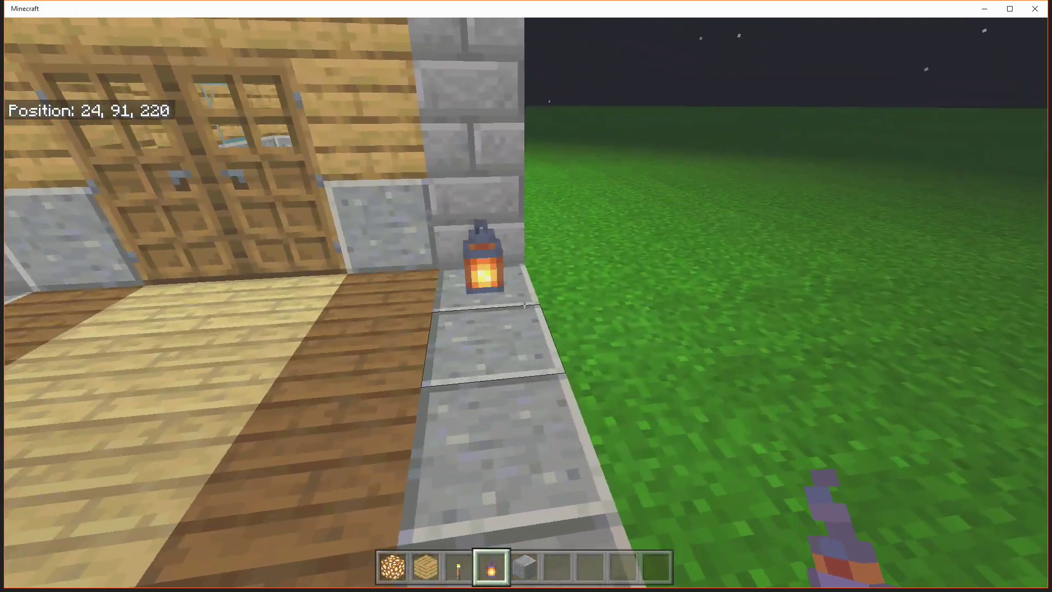
Walk across the house front toward the side wall and window.
{"action": "key", "text": "w"}
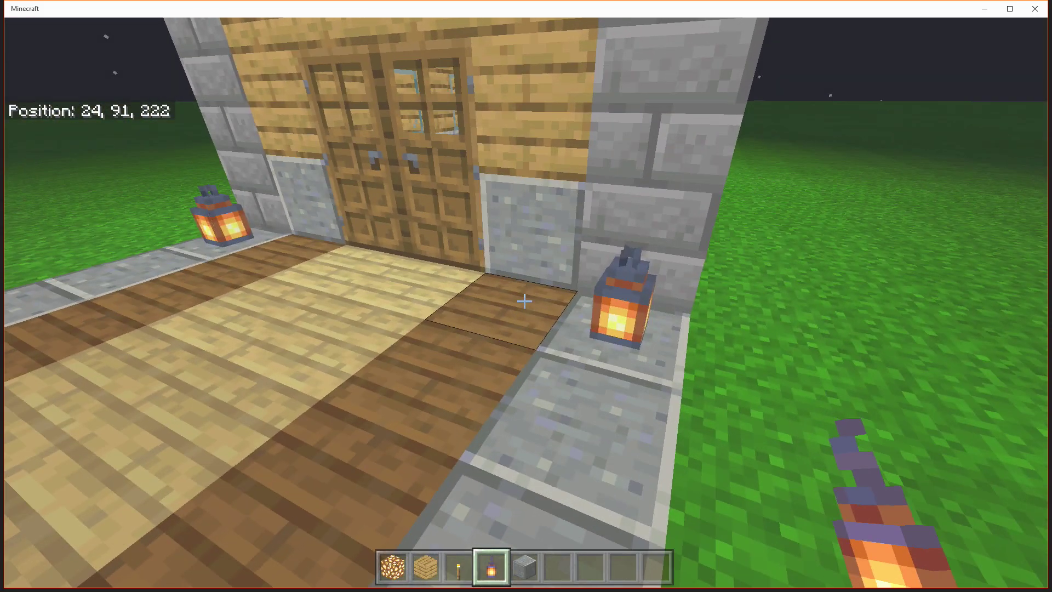
{"action": "key", "text": "w"}
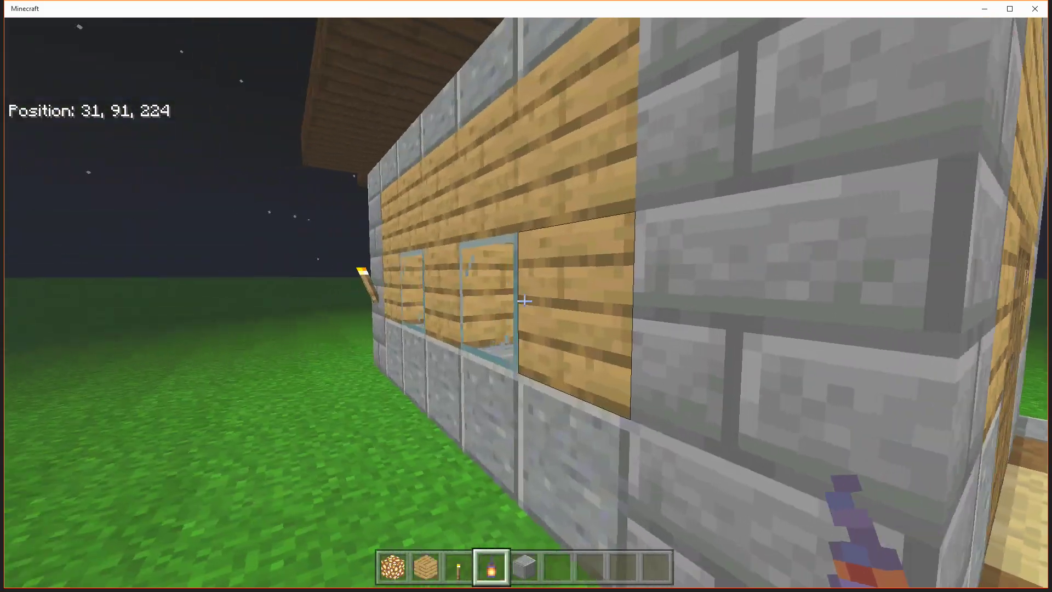
{"action": "scroll", "coordinate": [526, 295], "scroll_direction": "up", "scroll_amount": 1}
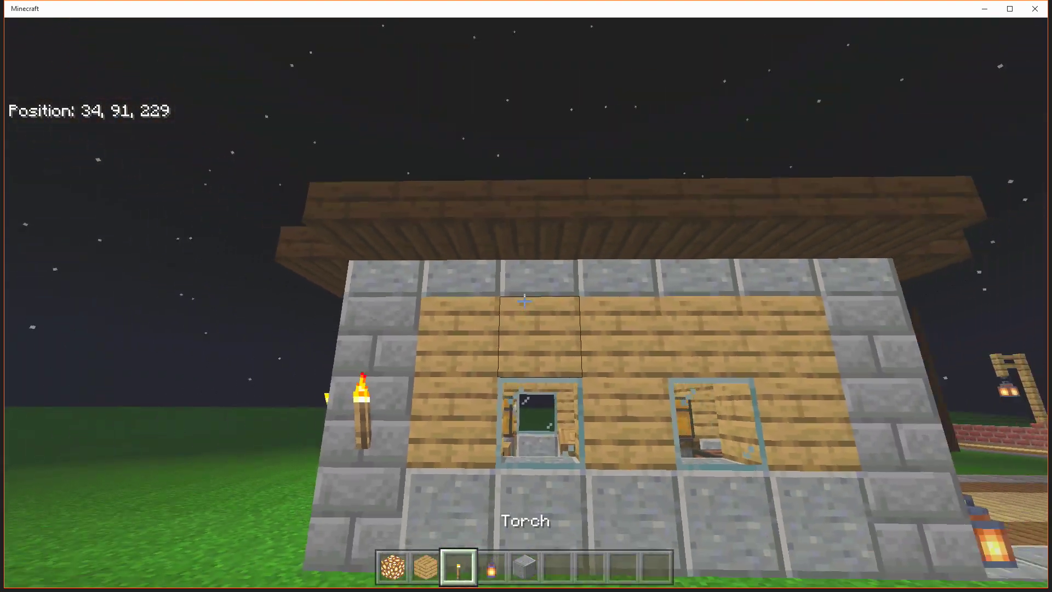
{"action": "scroll", "coordinate": [526, 296], "scroll_direction": "up", "scroll_amount": 1}
{"action": "key", "text": "w"}
Open the front door to look inside, back out onto the path, and close it.
{"action": "key", "text": "w"}
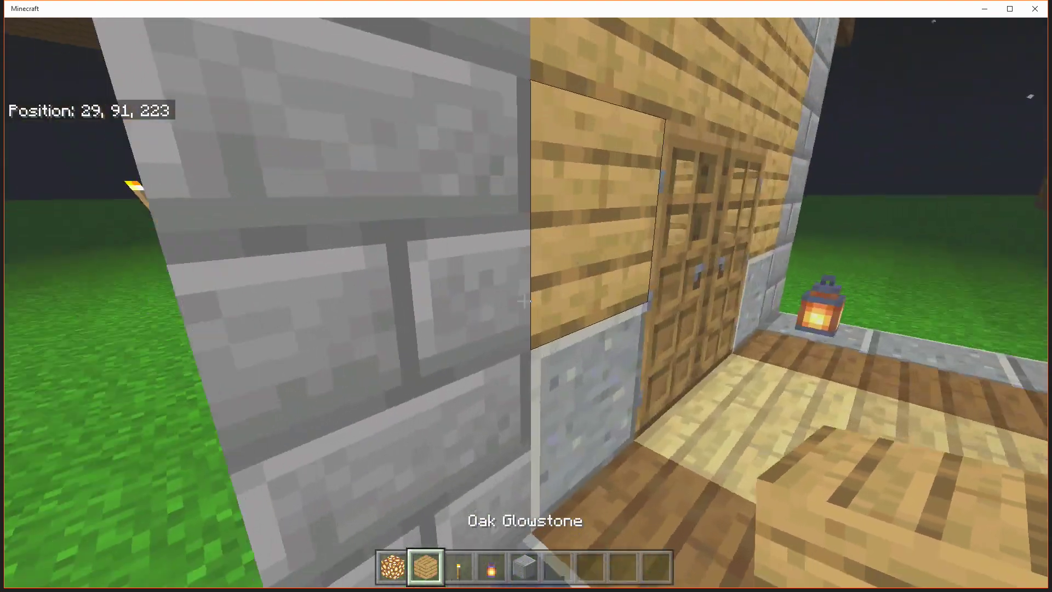
{"action": "right_click", "coordinate": [524, 302]}
{"action": "key", "text": "w"}
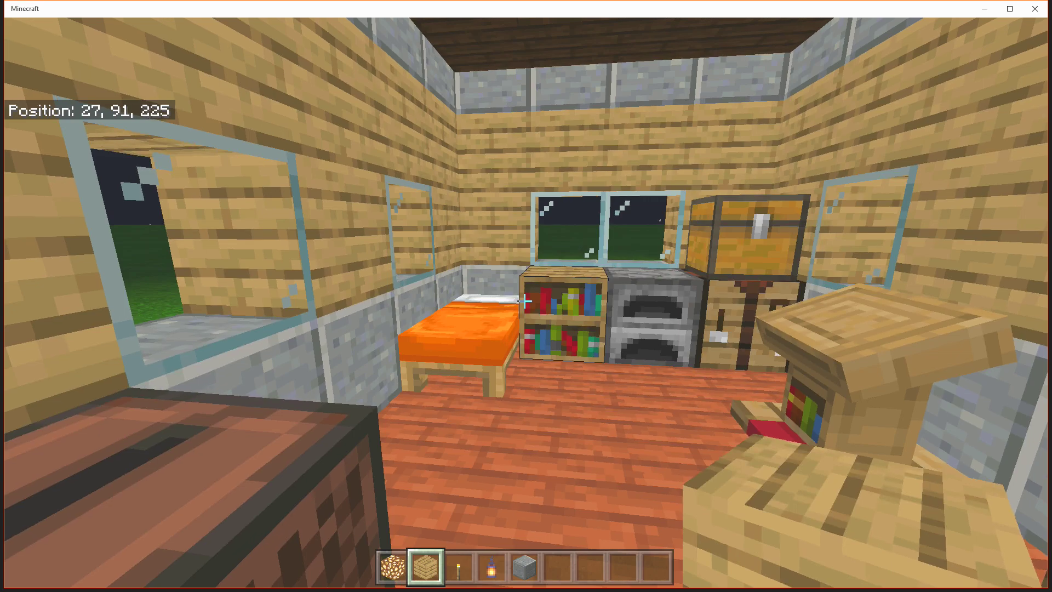
{"action": "key", "text": "s"}
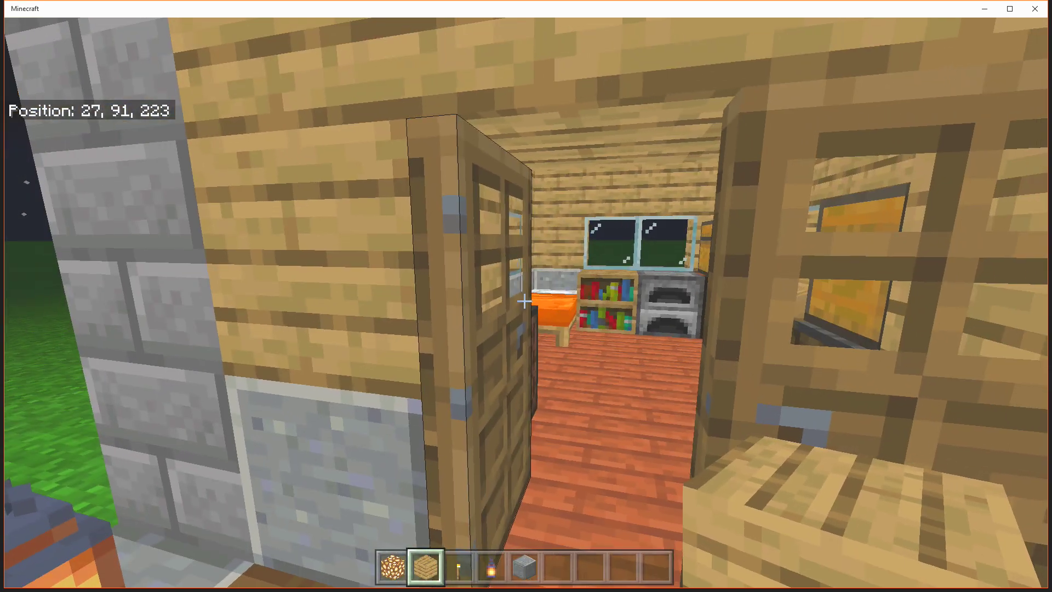
{"action": "right_click", "coordinate": [525, 302]}
{"action": "key", "text": "s"}
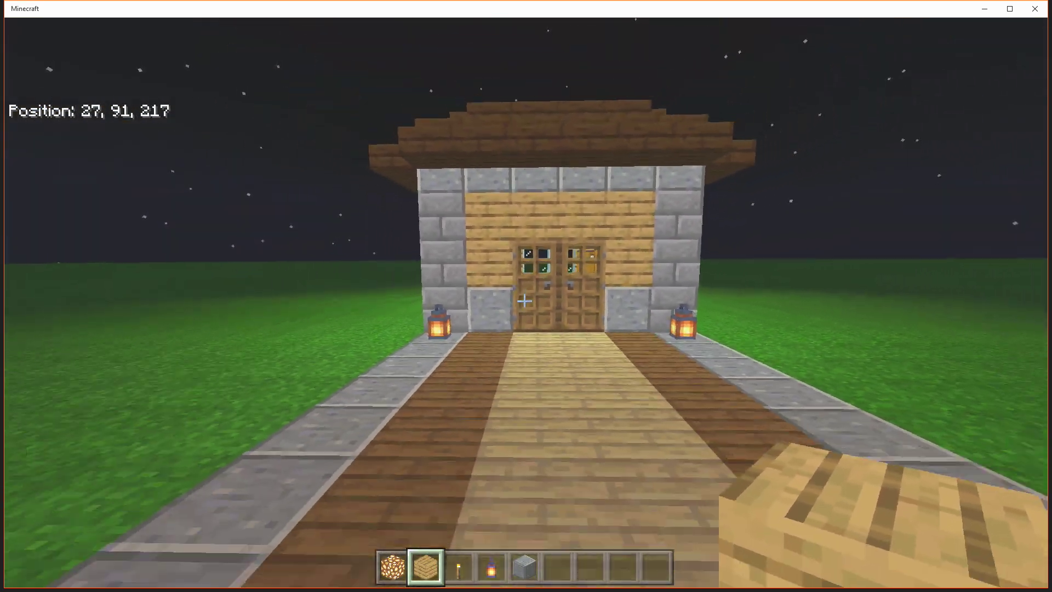
{"action": "key", "text": "s"}
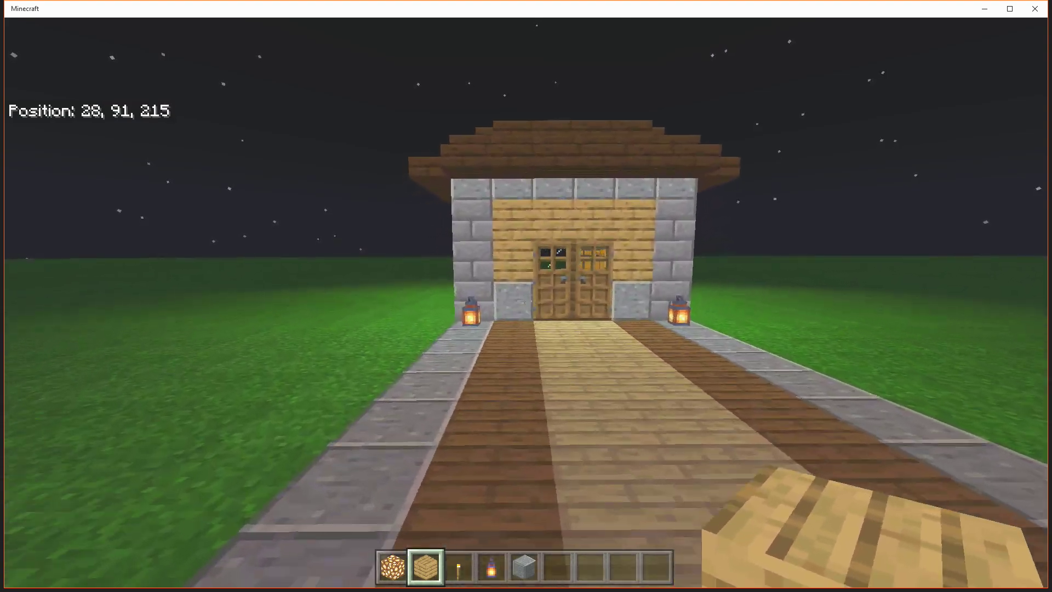
{"action": "key", "text": "w"}
{"action": "key", "text": "a"}
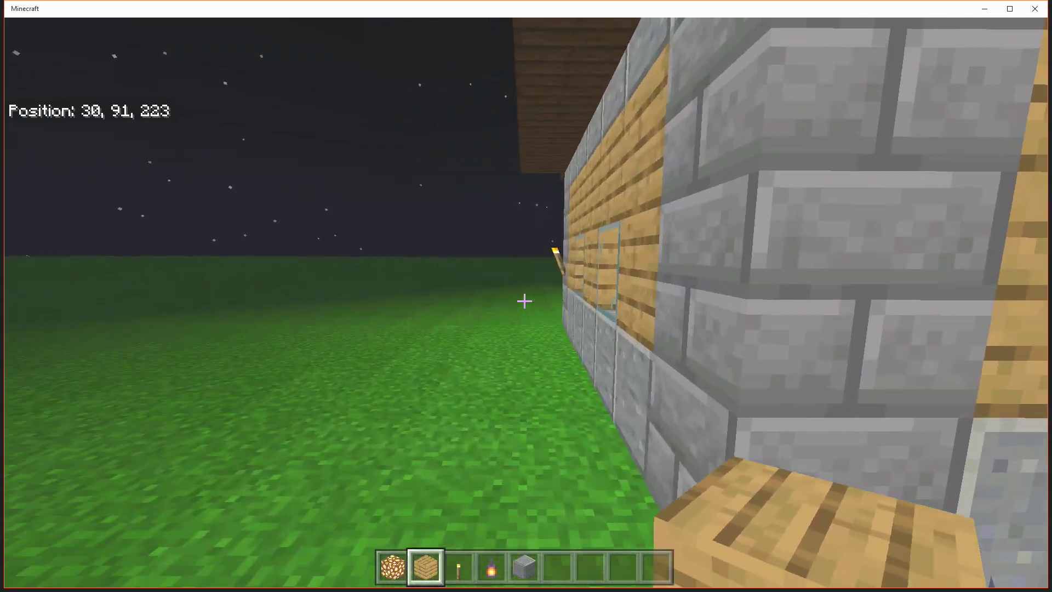
{"action": "key", "text": "w"}
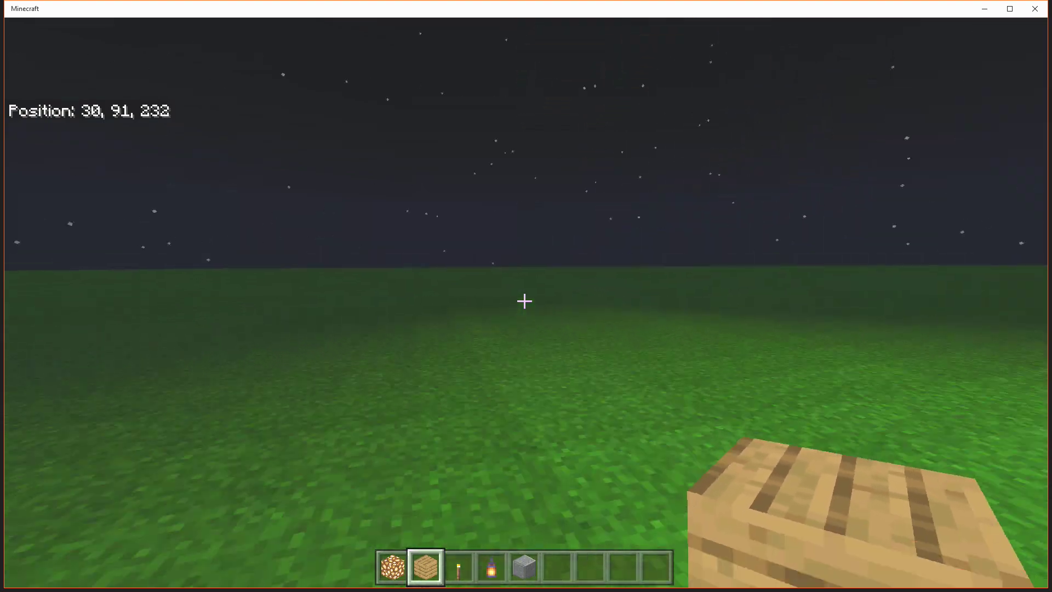
{"action": "key", "text": "w"}
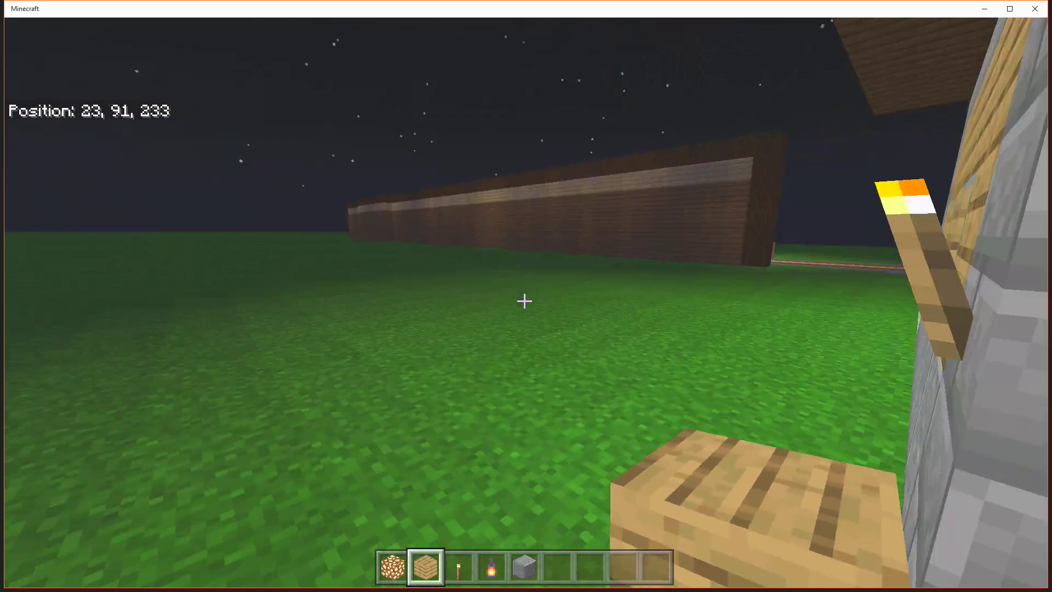
{"action": "key", "text": "w"}
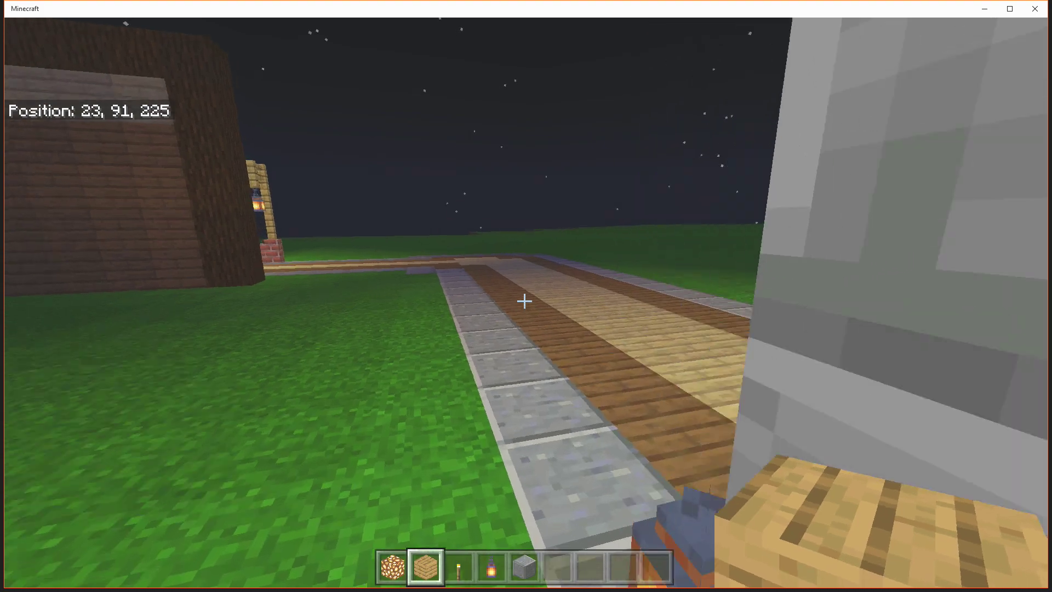
{"action": "key", "text": "w"}
{"action": "key", "text": "F5"}
{"action": "key", "text": "F5"}
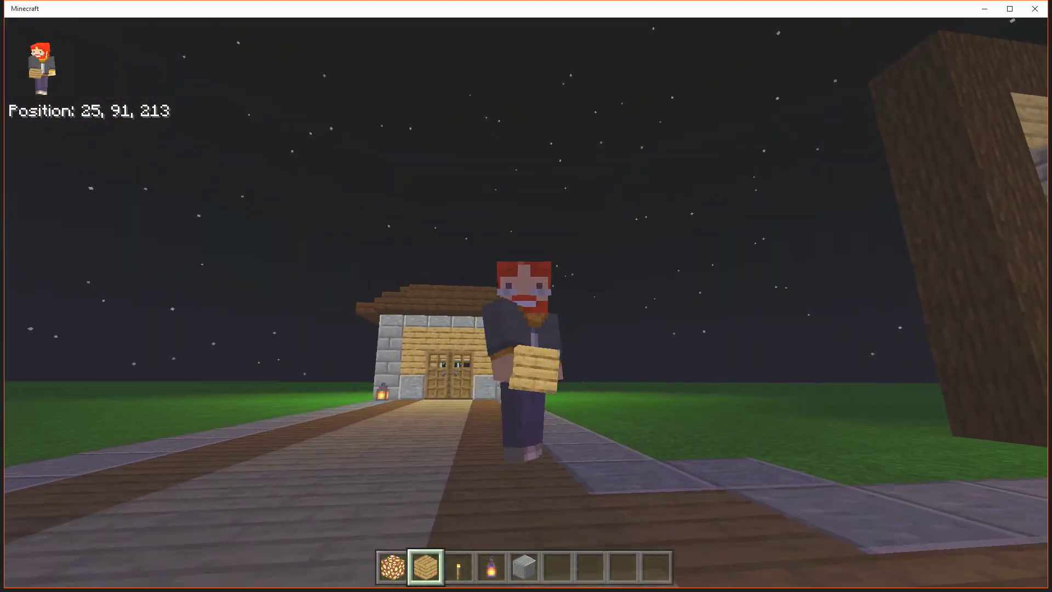
{"action": "key", "text": "s"}
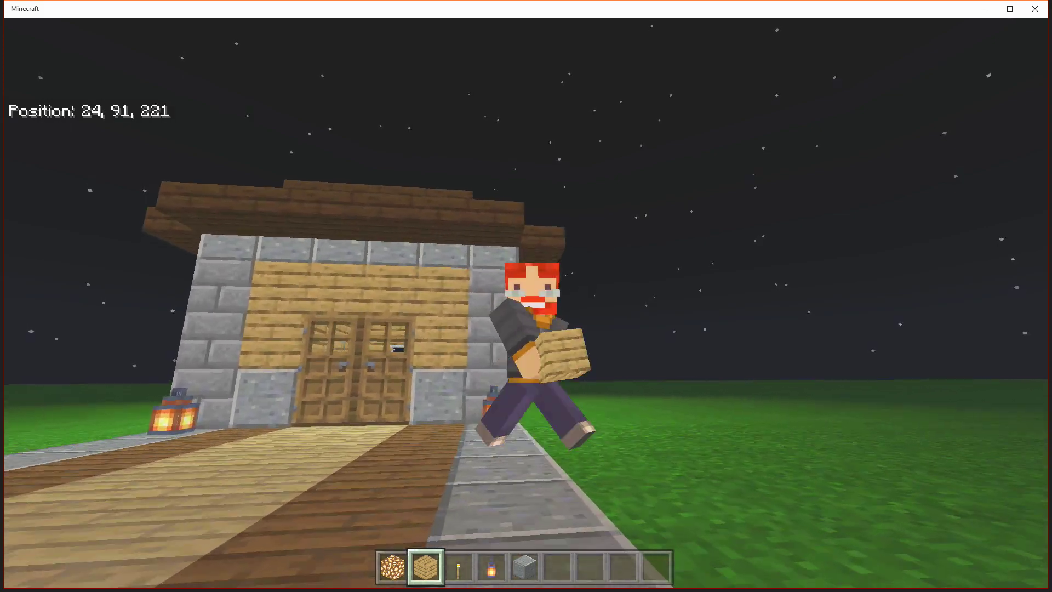
{"action": "key", "text": "w"}
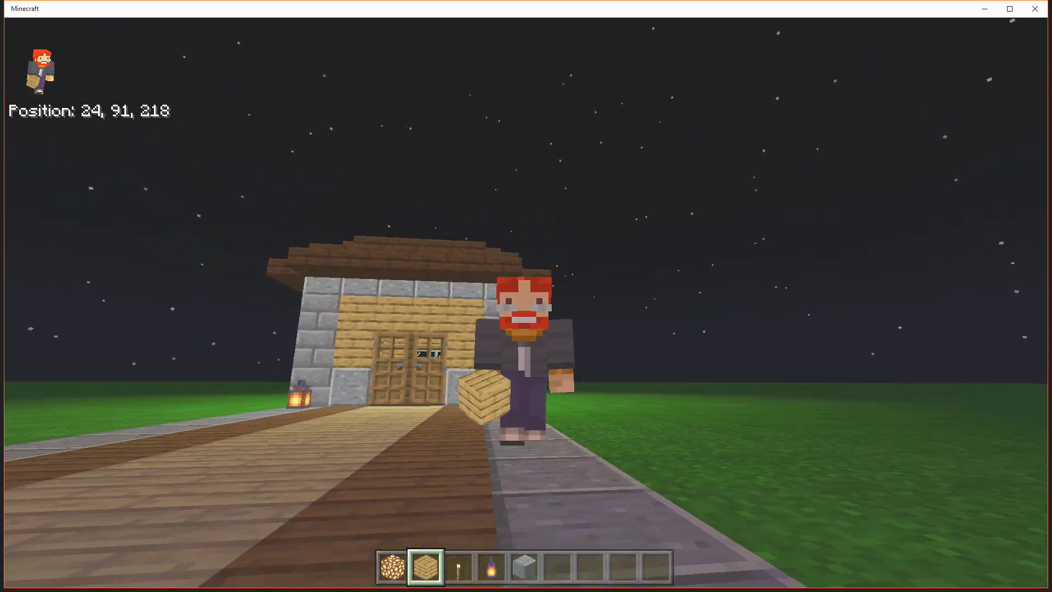